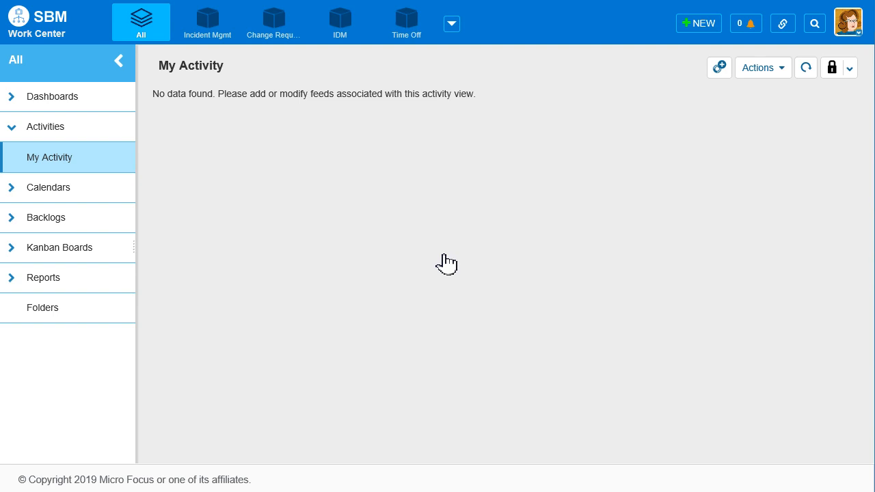
- Start a new IDM Project issue from the IDM application group and title it "Broken Documentation Links"
{"action": "left_click", "coordinate": [347, 24]}
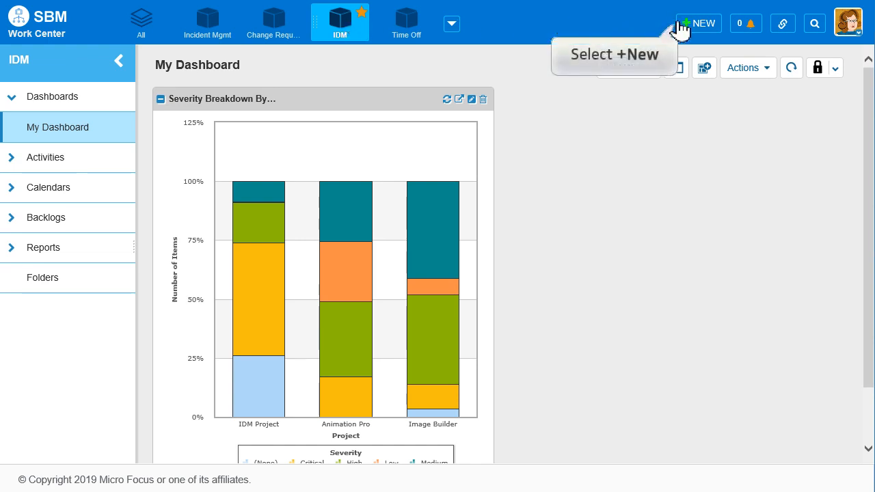
{"action": "left_click", "coordinate": [705, 26]}
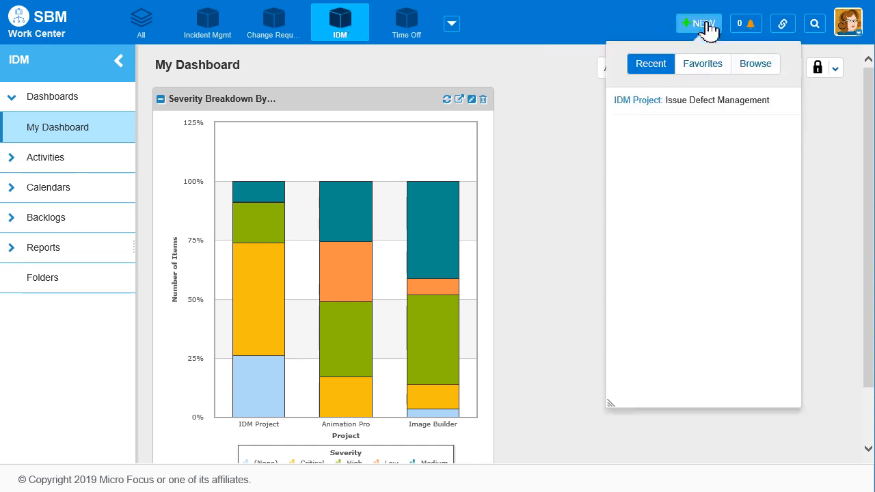
{"action": "left_click", "coordinate": [652, 104]}
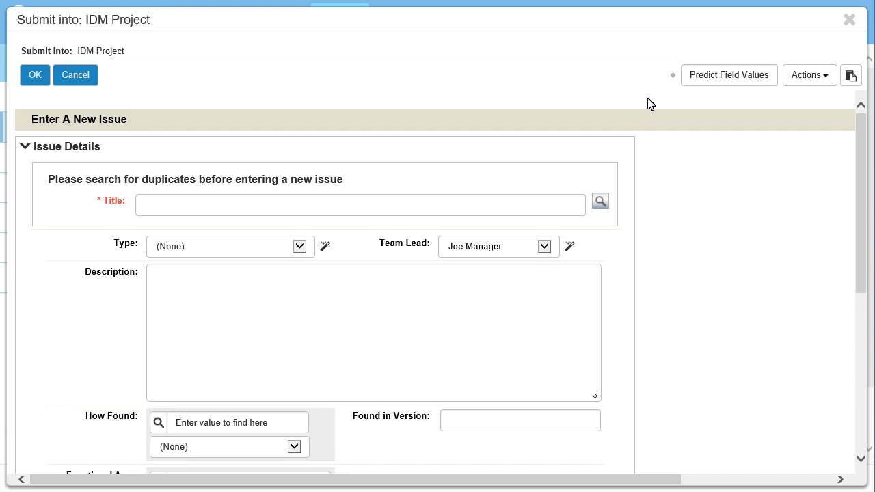
{"action": "left_click", "coordinate": [174, 207]}
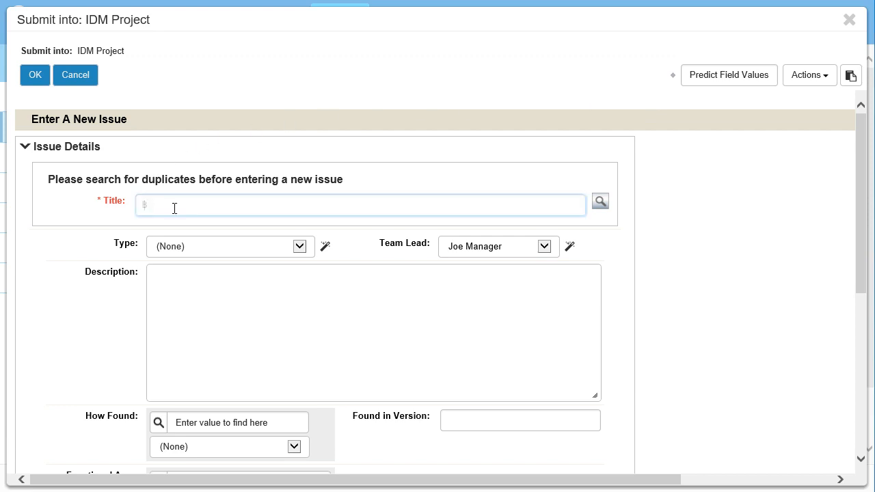
{"action": "type", "text": "Broken Documentation Links"}
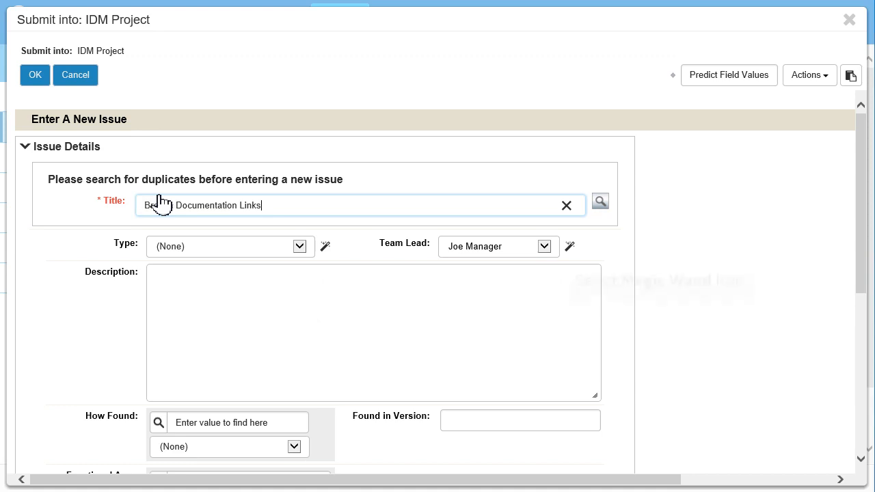
- Fill the issue's Team Lead, Type and Functional Area with predicted values, and submit the issue
{"action": "left_click", "coordinate": [570, 248]}
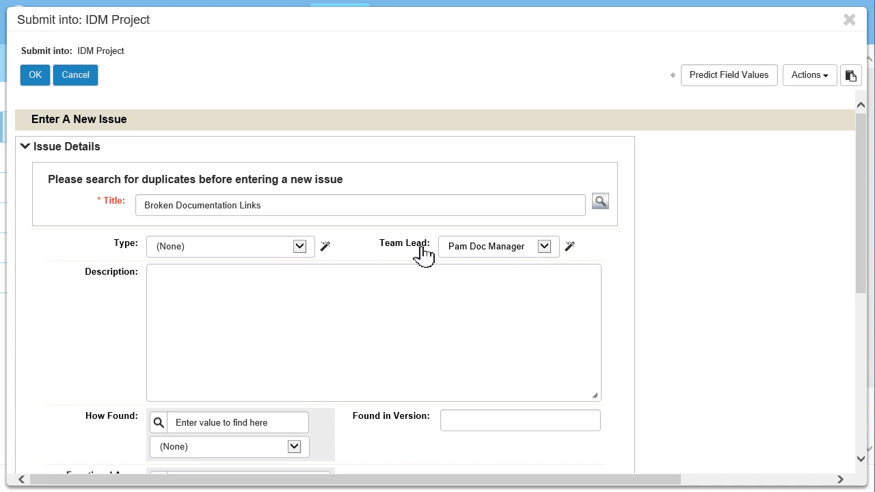
{"action": "left_click", "coordinate": [326, 246]}
{"action": "scroll", "coordinate": [328, 247], "scroll_direction": "down", "scroll_amount": 3}
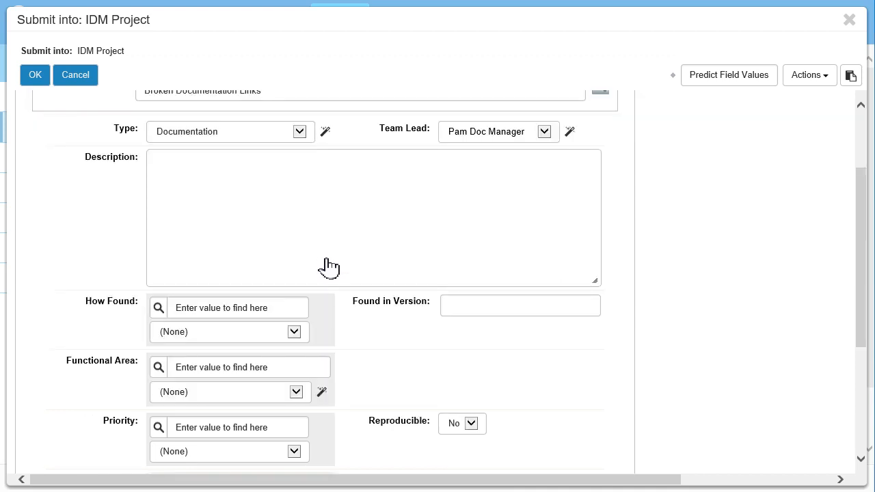
{"action": "left_click", "coordinate": [322, 392]}
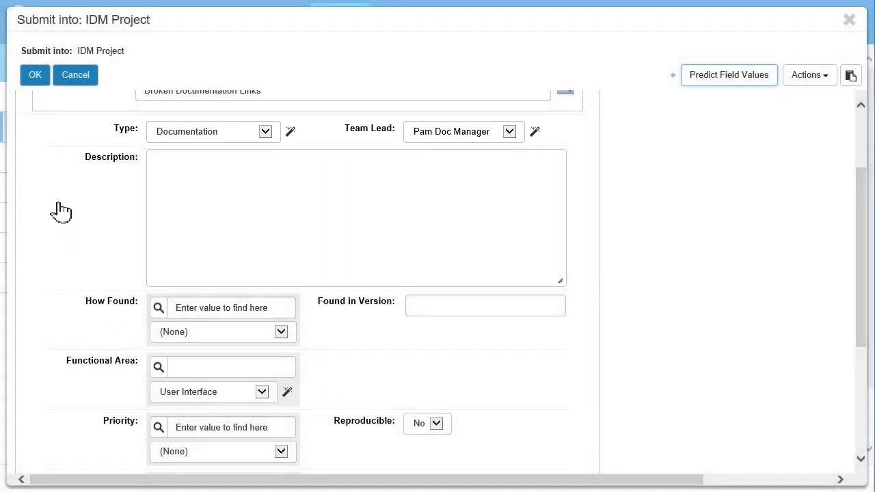
{"action": "left_click", "coordinate": [37, 78]}
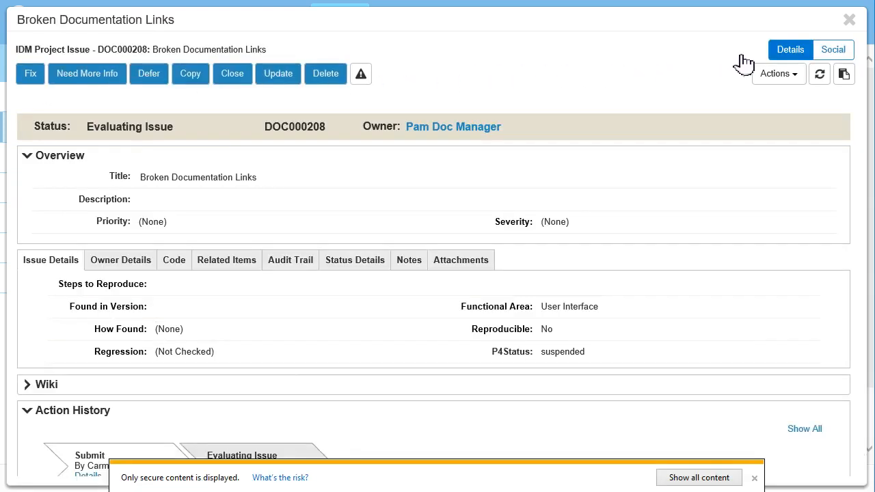
{"action": "left_click", "coordinate": [849, 19]}
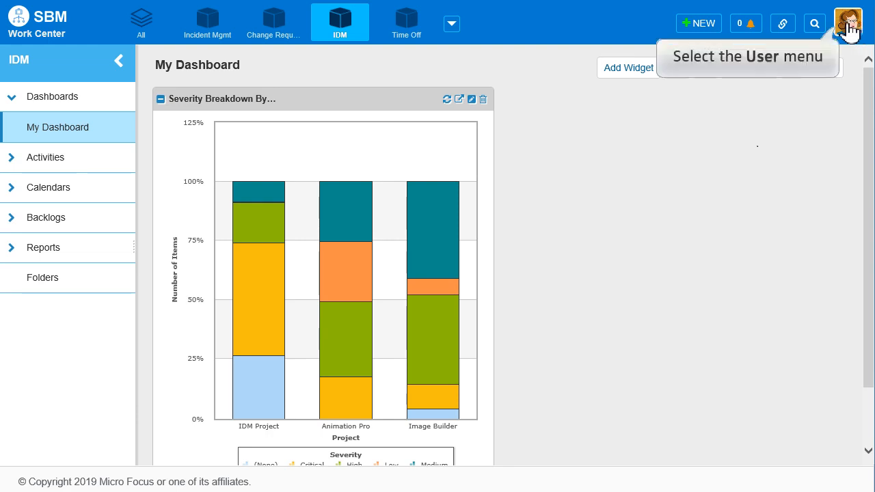
- Switch to Application Administrator and open the Ticket Classification model list
{"action": "left_click", "coordinate": [848, 34]}
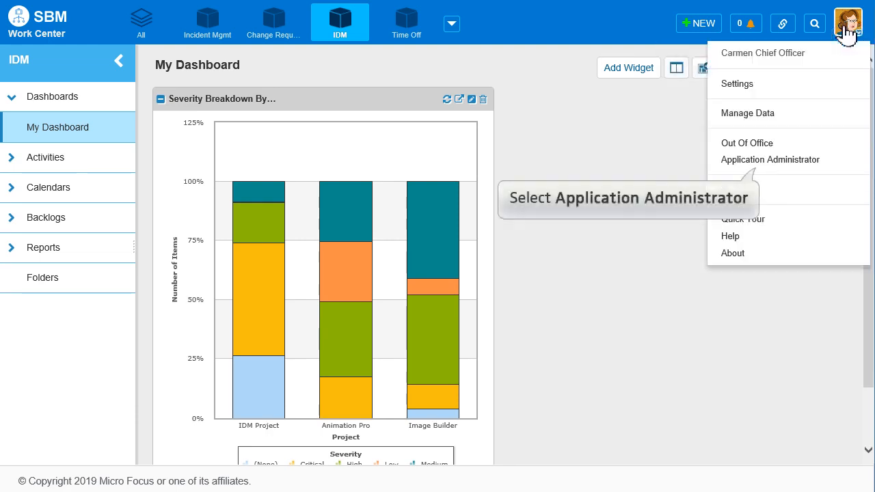
{"action": "left_click", "coordinate": [774, 161]}
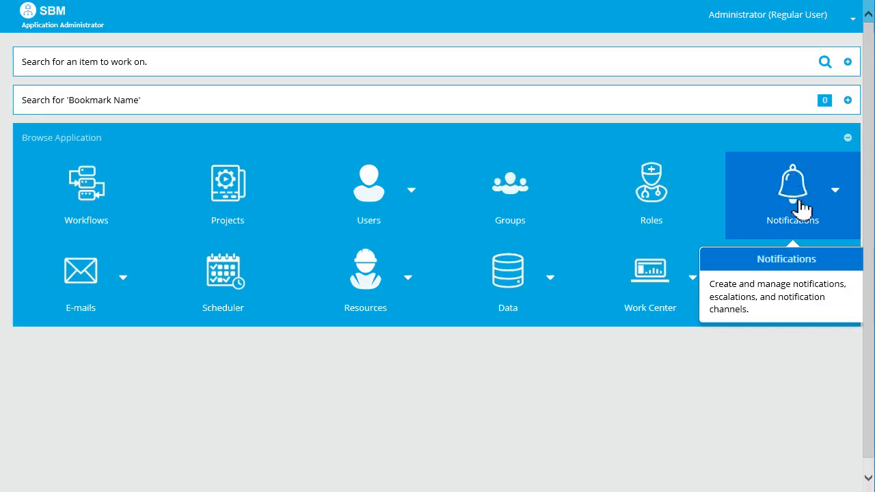
{"action": "left_click", "coordinate": [808, 287]}
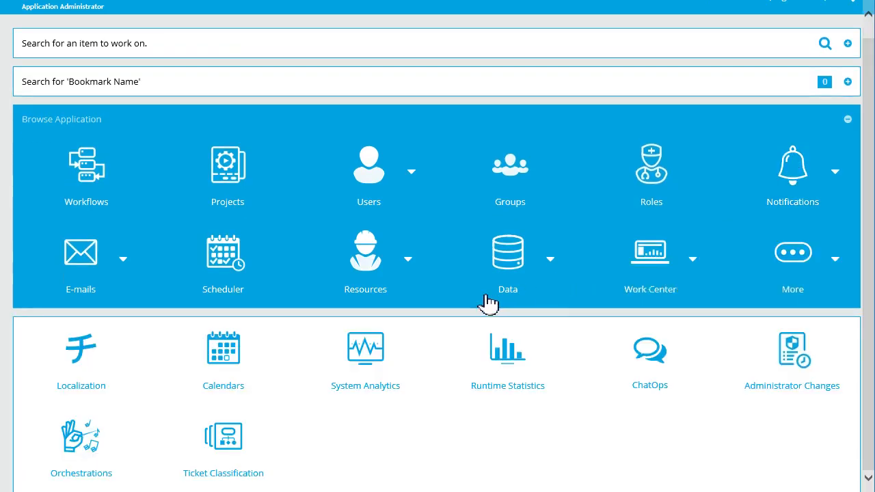
{"action": "left_click", "coordinate": [229, 444]}
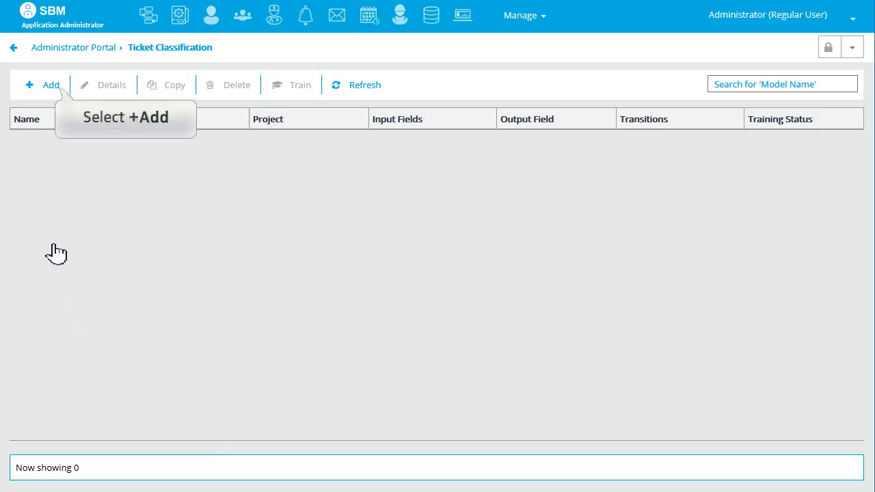
- Add a ticket classification model named "Help Type" for the Issue Defect Management application
{"action": "left_click", "coordinate": [44, 88]}
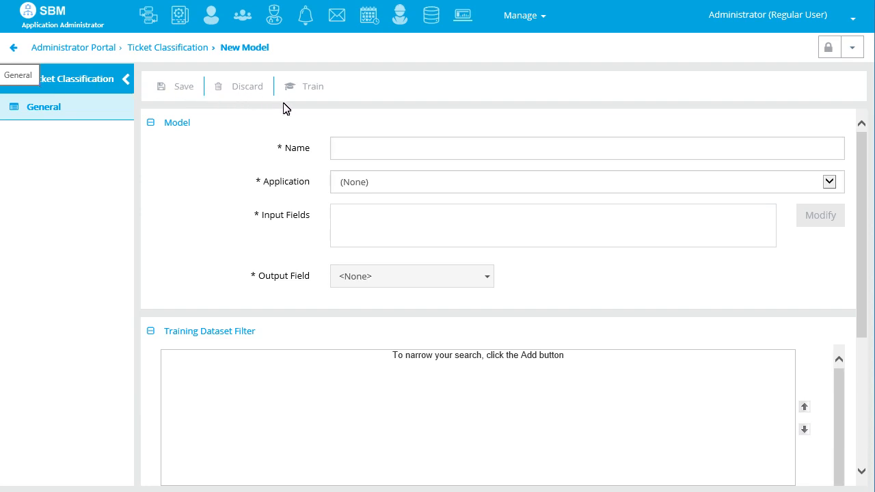
{"action": "left_click", "coordinate": [342, 152]}
{"action": "type", "text": "Help Type"}
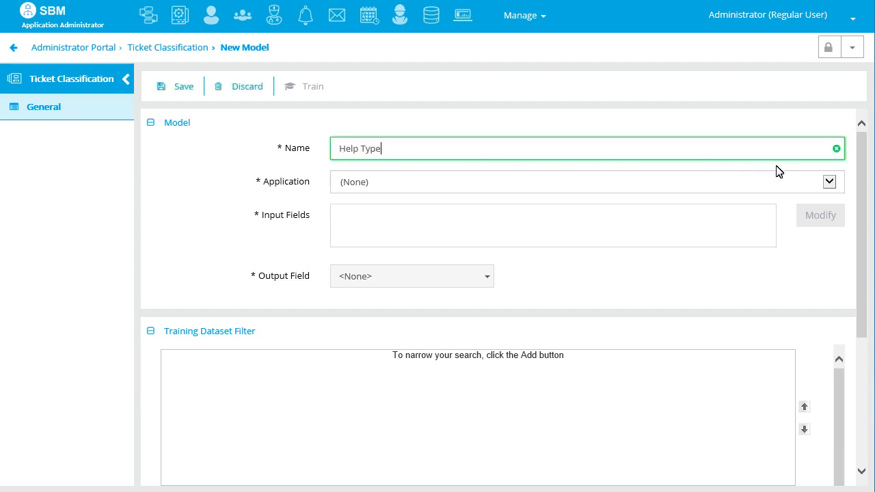
{"action": "left_click", "coordinate": [830, 185]}
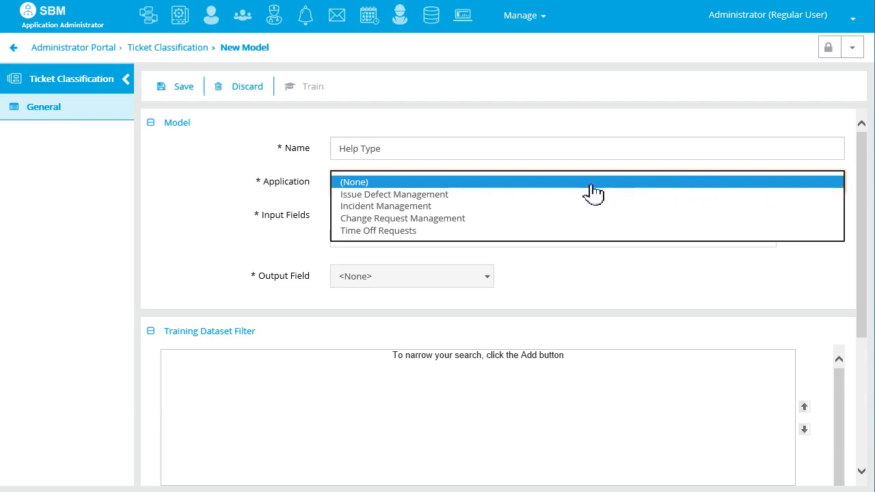
{"action": "left_click", "coordinate": [469, 197]}
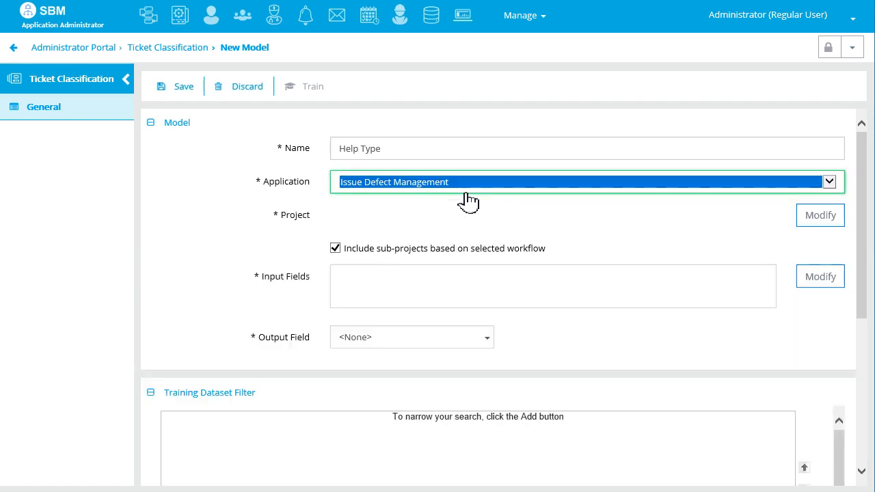
- Set the model's project to IDM Project
{"action": "left_click", "coordinate": [820, 220]}
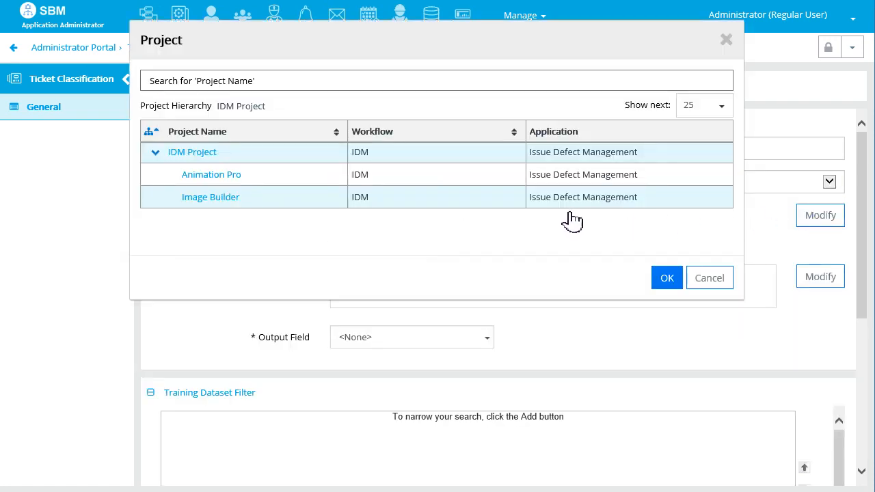
{"action": "left_click", "coordinate": [190, 156]}
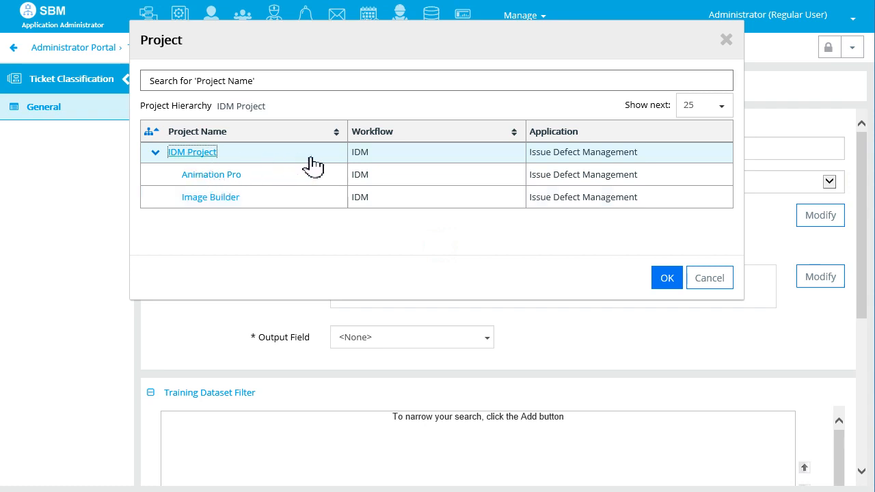
{"action": "left_click", "coordinate": [669, 280]}
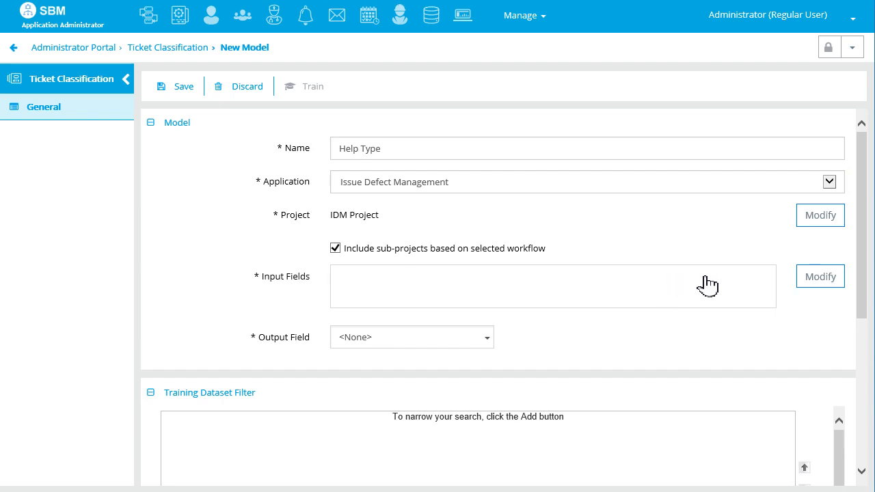
- Select Title and Description as the model's input fields
{"action": "left_click", "coordinate": [817, 277]}
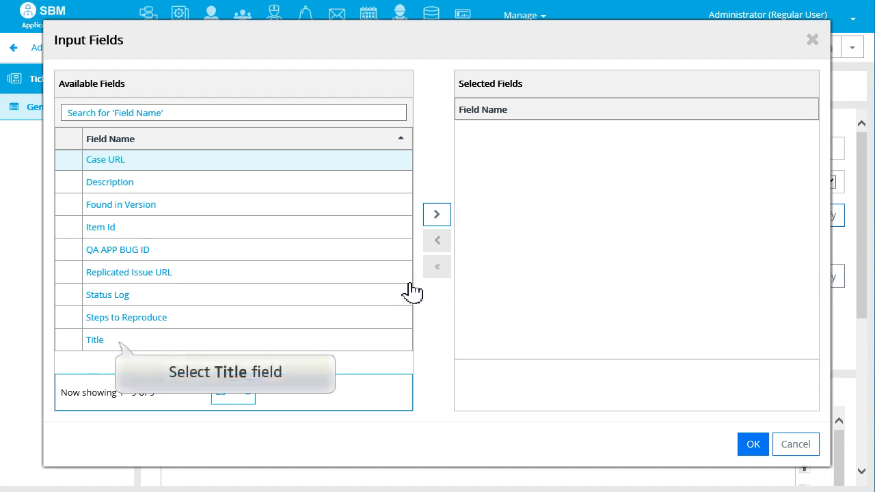
{"action": "left_click", "coordinate": [127, 341]}
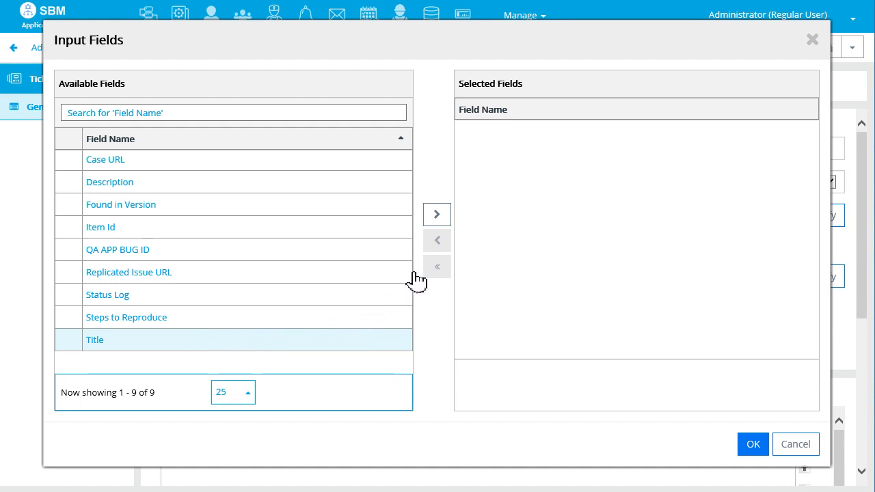
{"action": "left_click", "coordinate": [437, 213]}
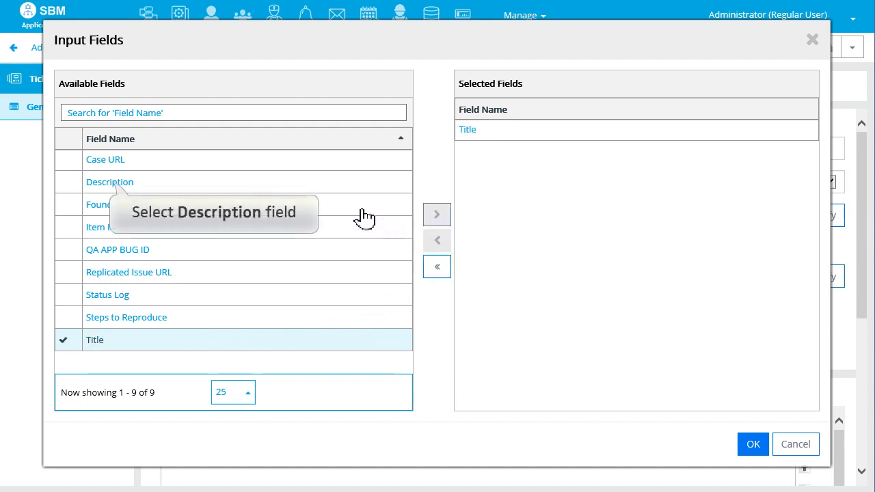
{"action": "double_click", "coordinate": [121, 185]}
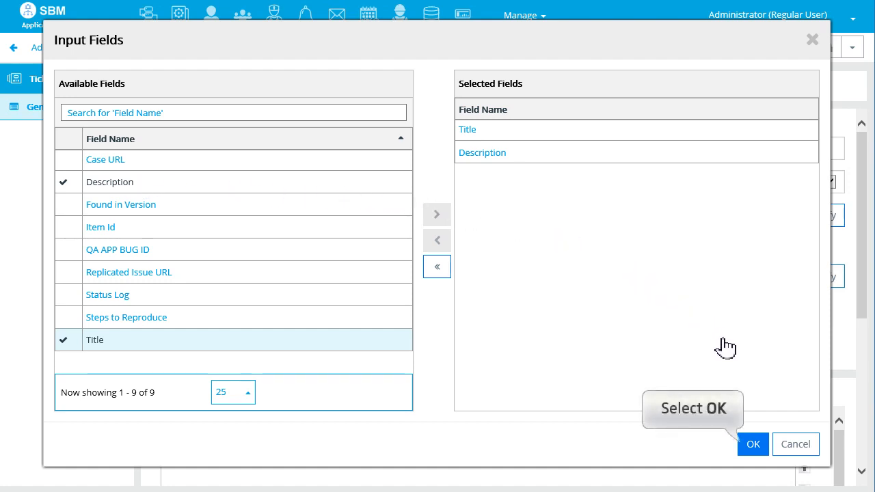
{"action": "left_click", "coordinate": [753, 444]}
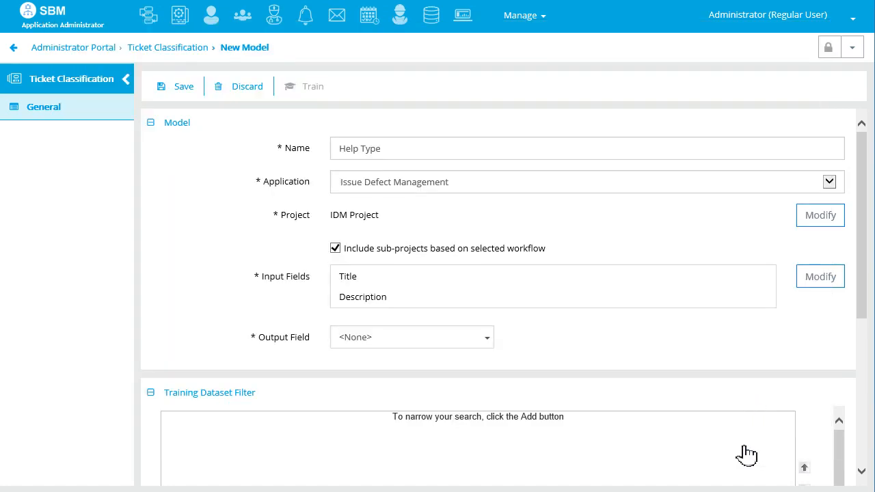
- Set the model's output field to Type
{"action": "left_click", "coordinate": [487, 341]}
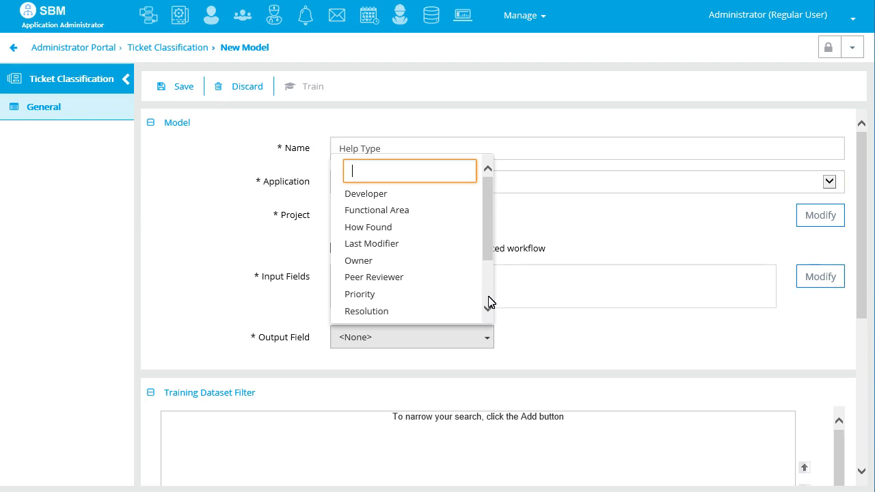
{"action": "type", "text": "type"}
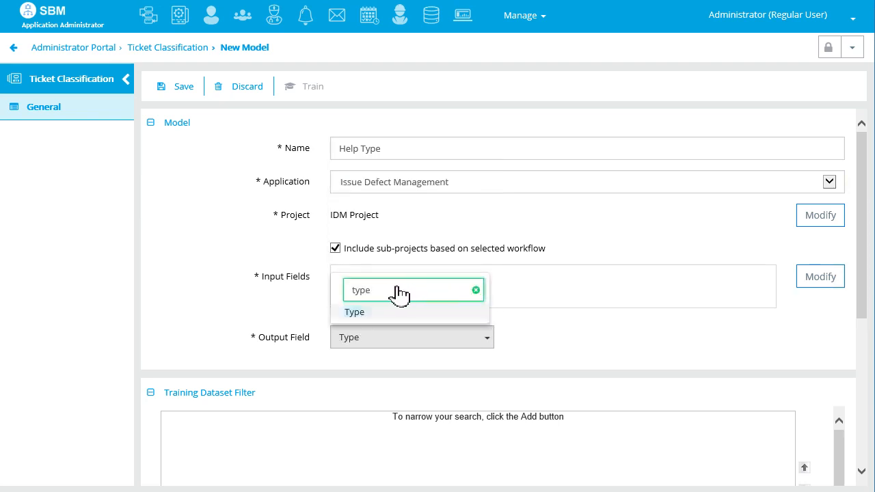
{"action": "left_click", "coordinate": [367, 313]}
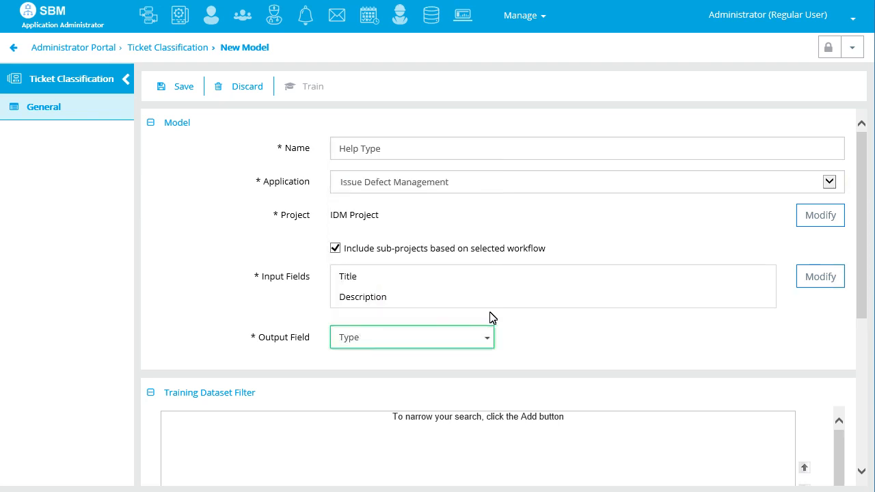
- Add the Submit transition to the model's applicable transitions and save the model
{"action": "left_click", "coordinate": [865, 410]}
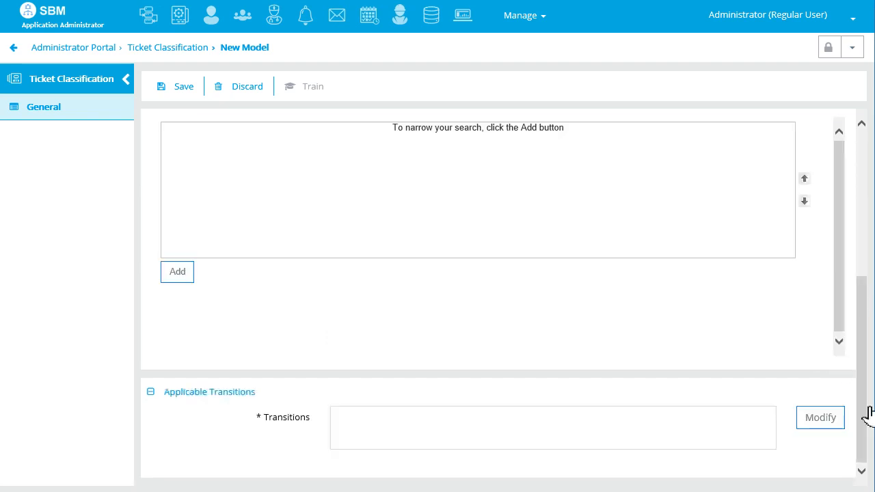
{"action": "left_click", "coordinate": [828, 422]}
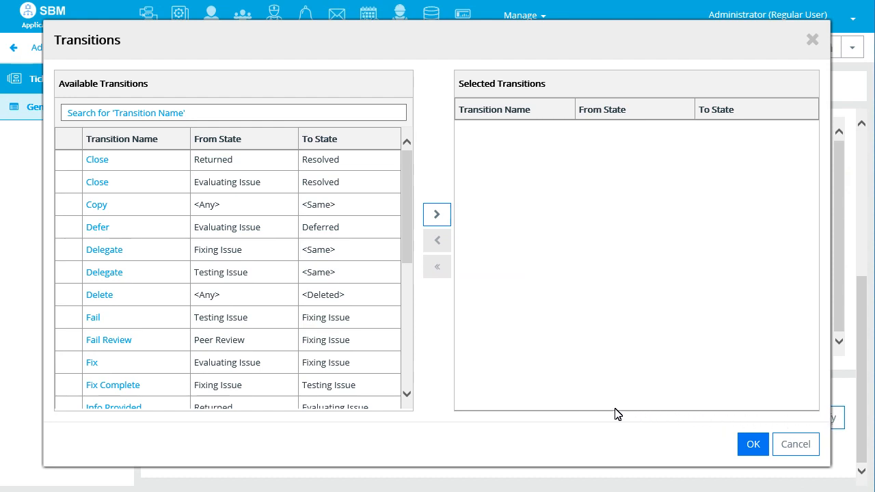
{"action": "left_click", "coordinate": [406, 332]}
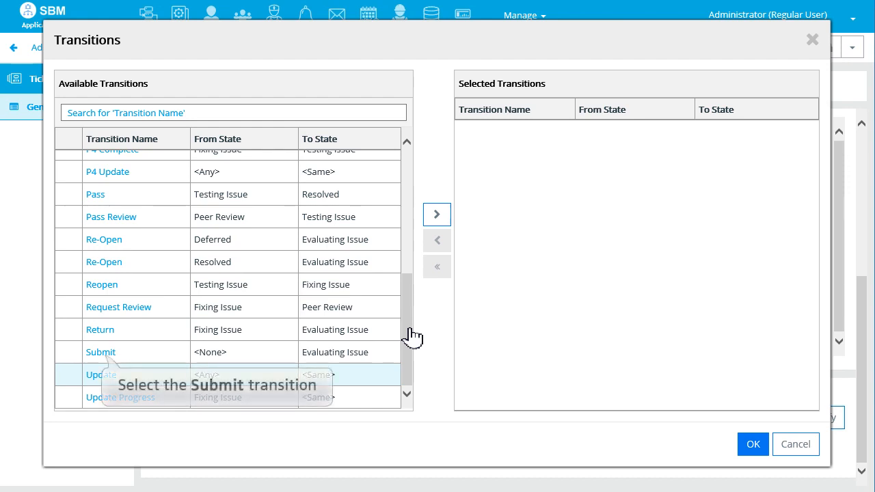
{"action": "left_click", "coordinate": [111, 353]}
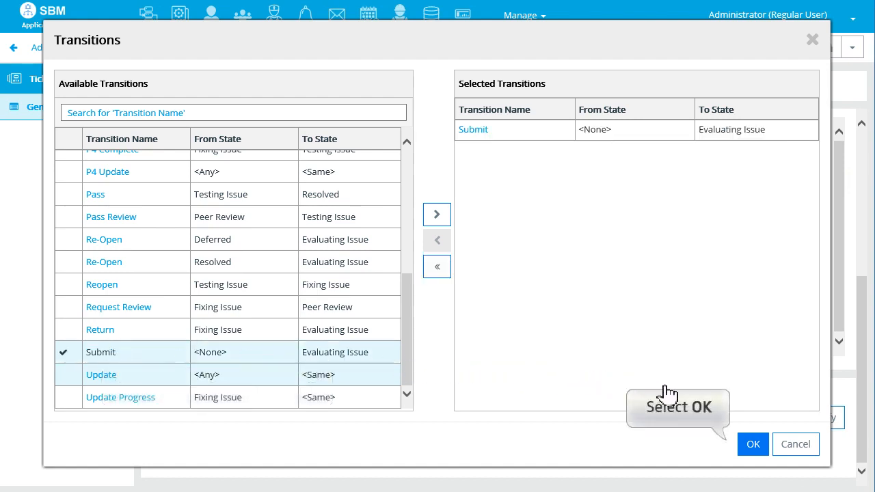
{"action": "left_click", "coordinate": [761, 448]}
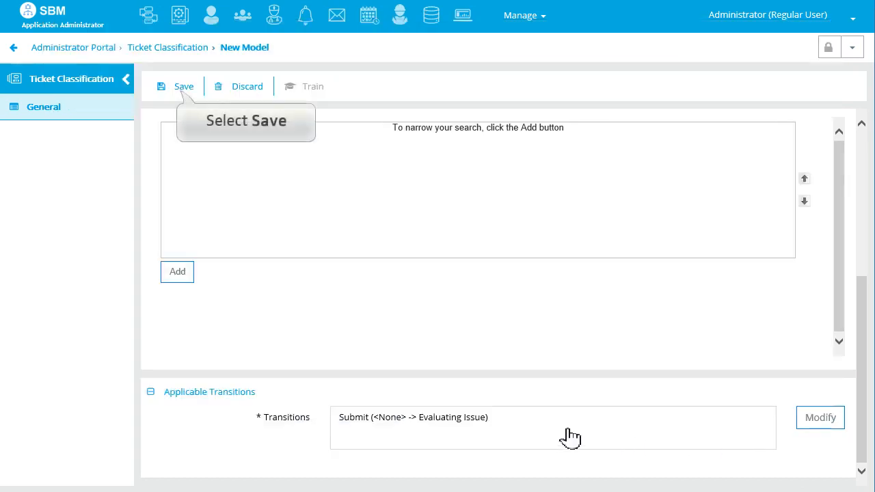
{"action": "left_click", "coordinate": [186, 90]}
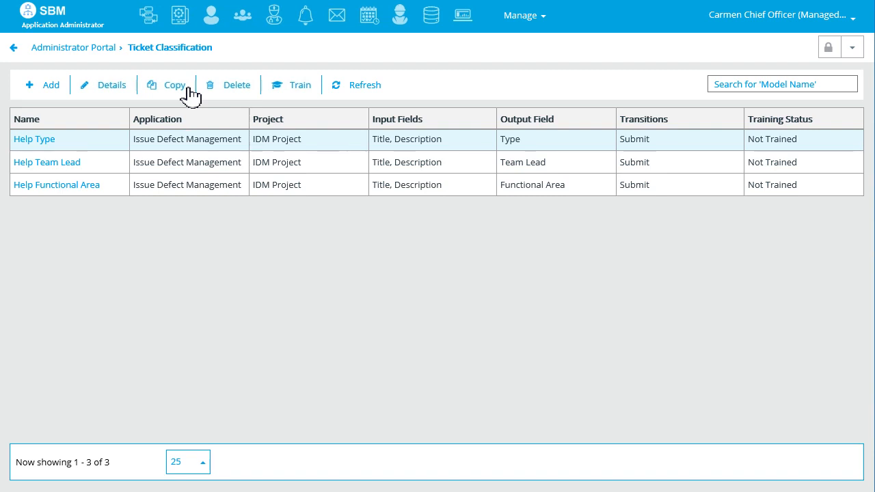
- Train the Help Type, Help Team Lead and Help Functional Area models one by one, and refresh the model list
{"action": "left_click", "coordinate": [298, 87]}
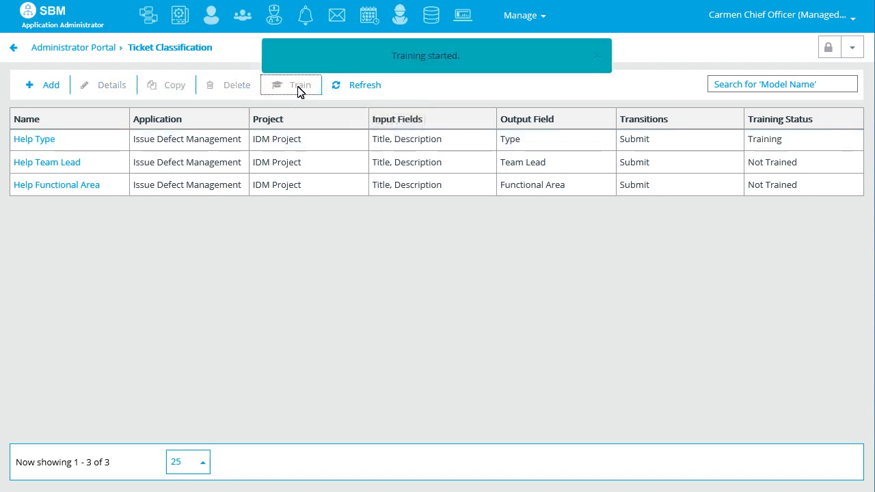
{"action": "left_click", "coordinate": [181, 164]}
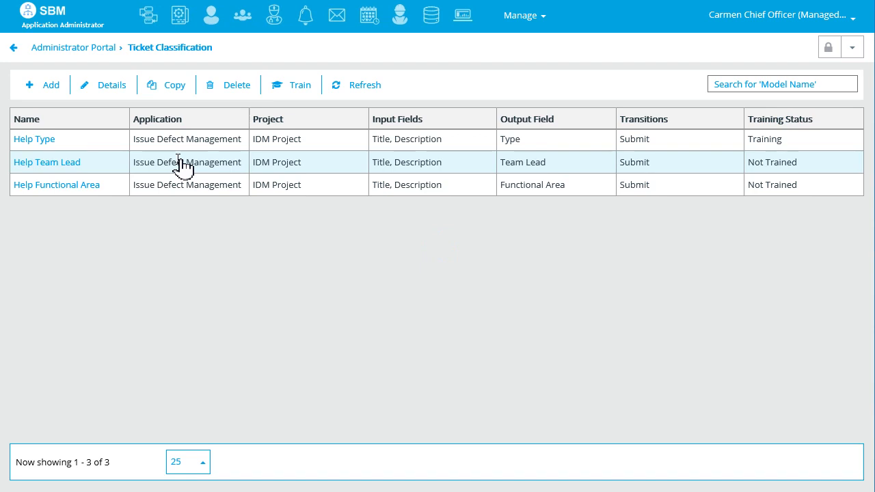
{"action": "left_click", "coordinate": [301, 87]}
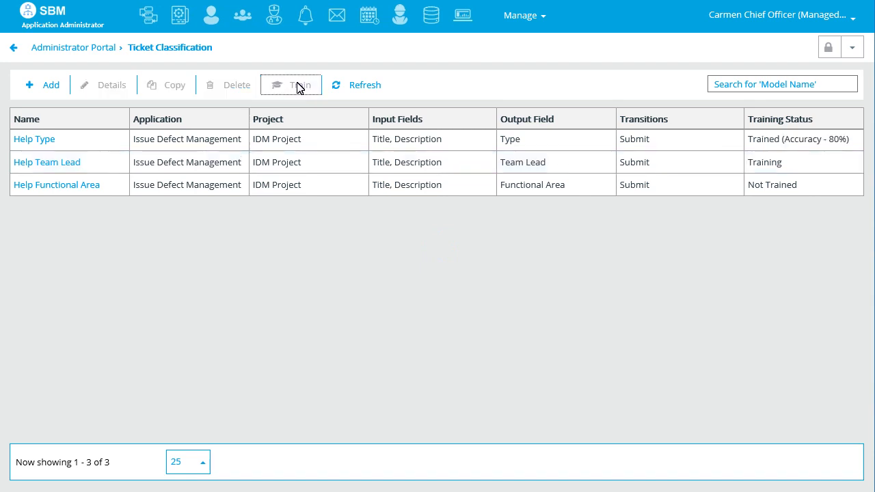
{"action": "left_click", "coordinate": [194, 188]}
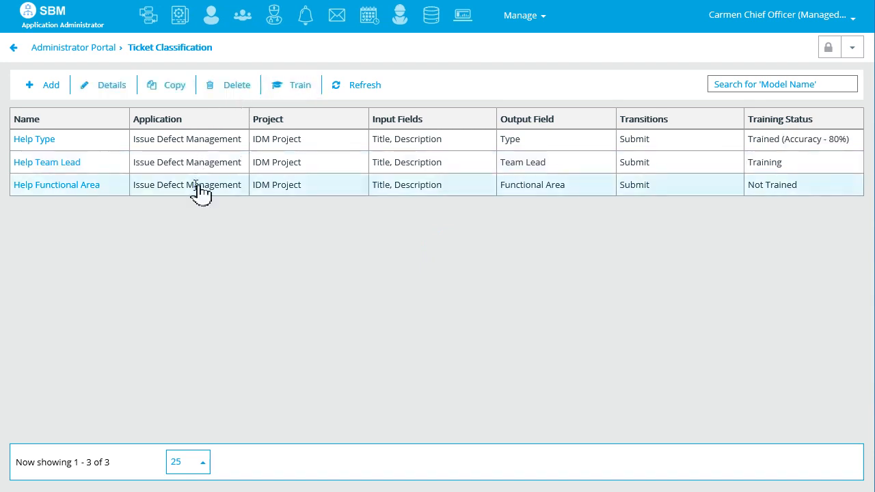
{"action": "left_click", "coordinate": [306, 86]}
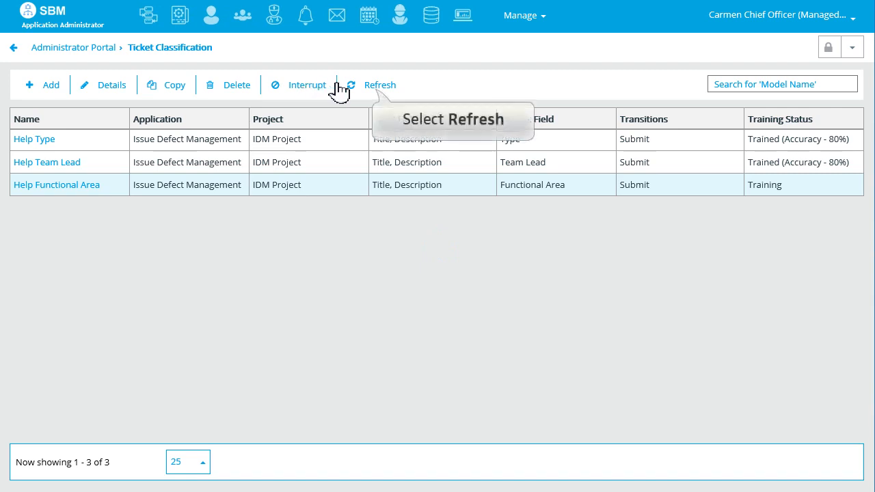
{"action": "left_click", "coordinate": [385, 85]}
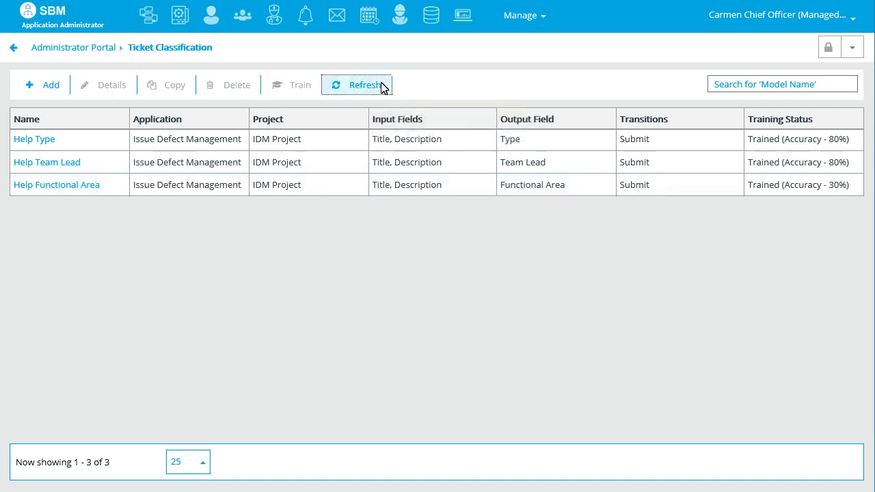